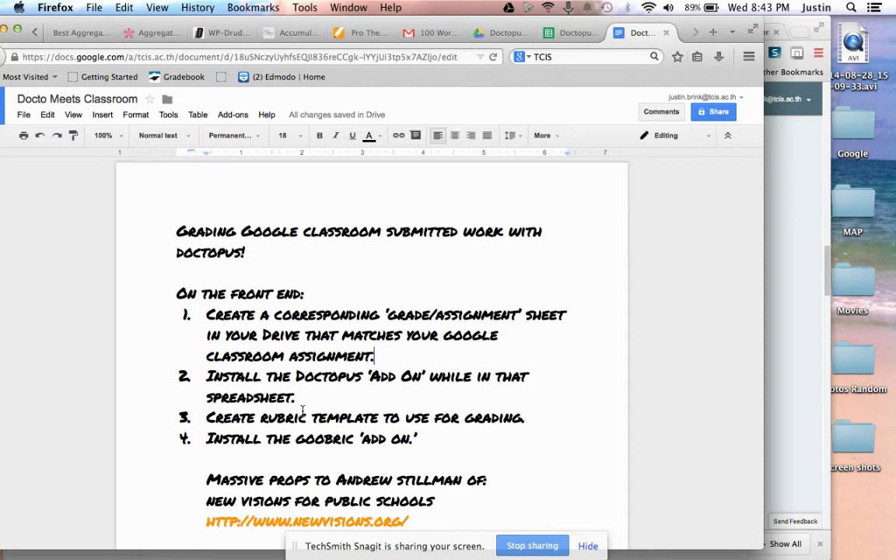
- View The Overcoat Test assignment in the Classroom stream in Chrome, and return to the Docto Meets Classroom document in Firefox
click(589, 364)
click(774, 256)
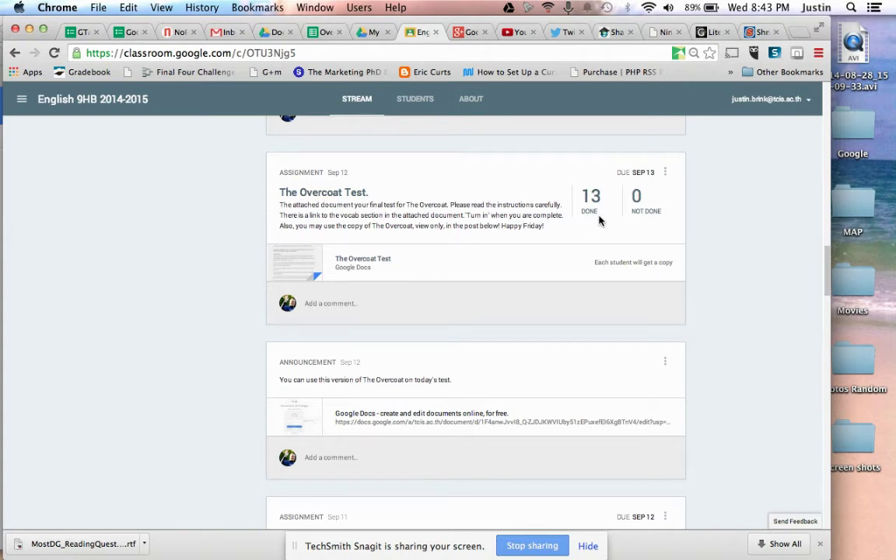
key(ctrl+Up)
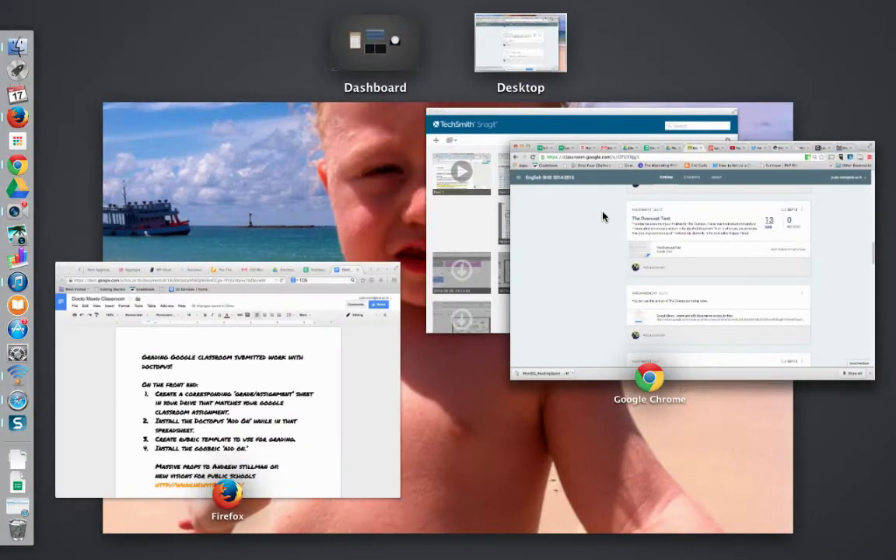
click(296, 360)
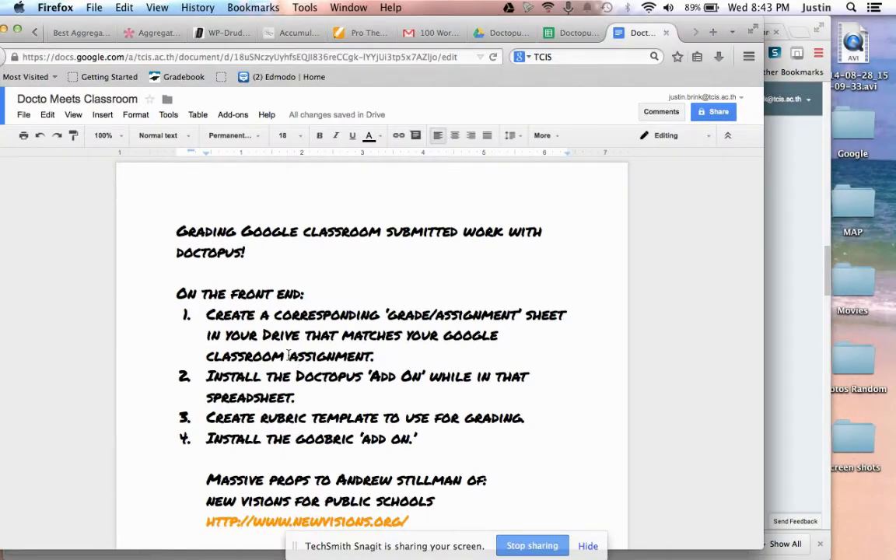
- Highlight the first instruction, about creating a corresponding grade/assignment sheet, and switch to the Overcoat Test.5 spreadsheet in Chrome
drag(213, 320, 527, 347)
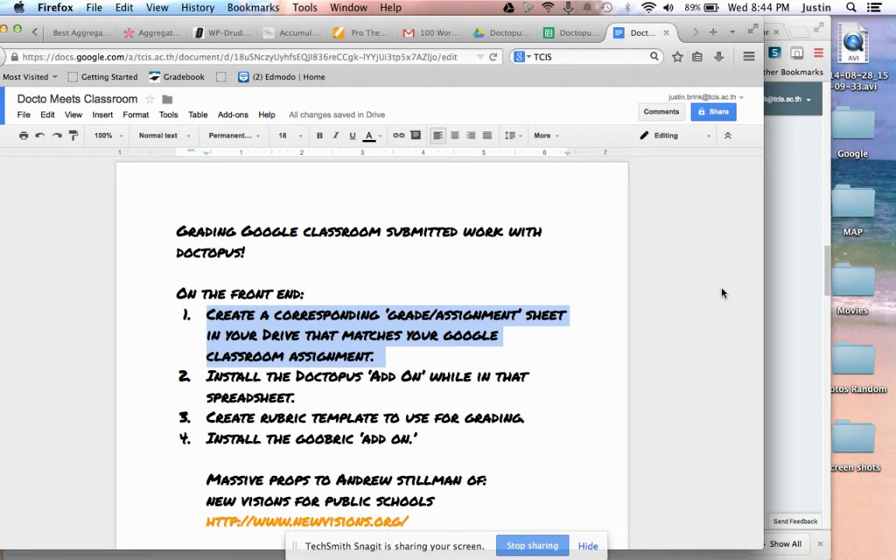
click(768, 269)
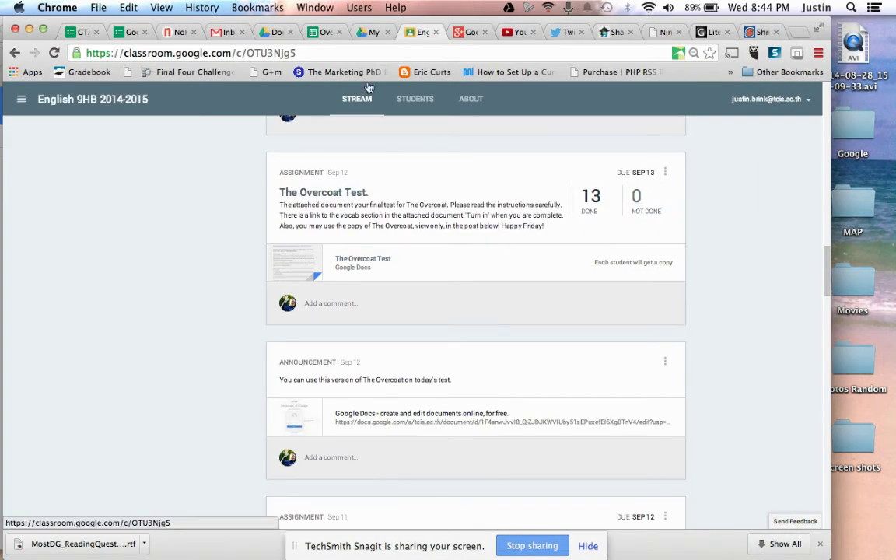
click(321, 33)
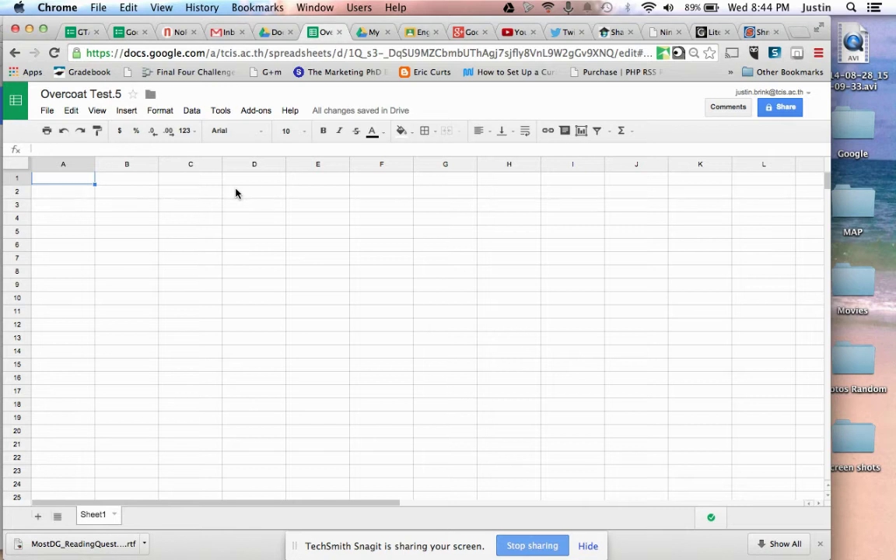
- Try to highlight the Doctopus add-on instruction in the Firefox document, and return to the Overcoat Test.5 spreadsheet in Chrome
key(ctrl+Up)
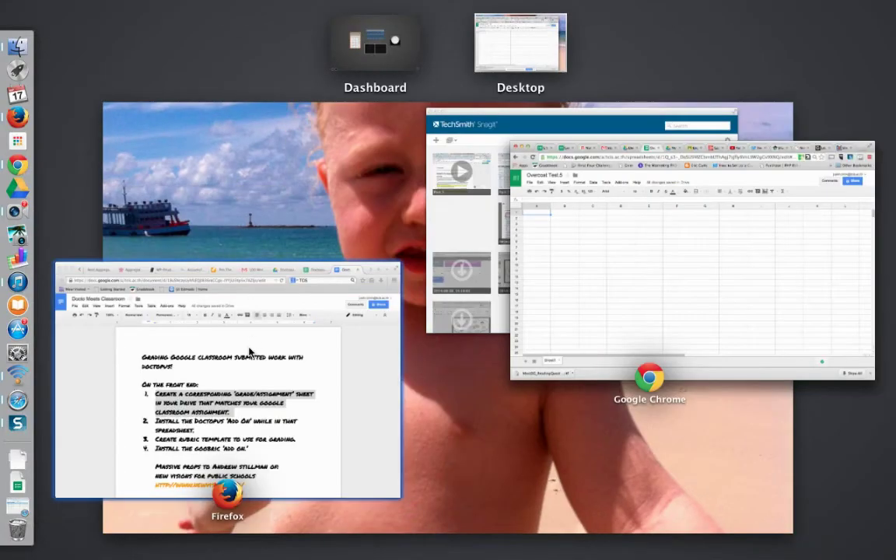
click(250, 352)
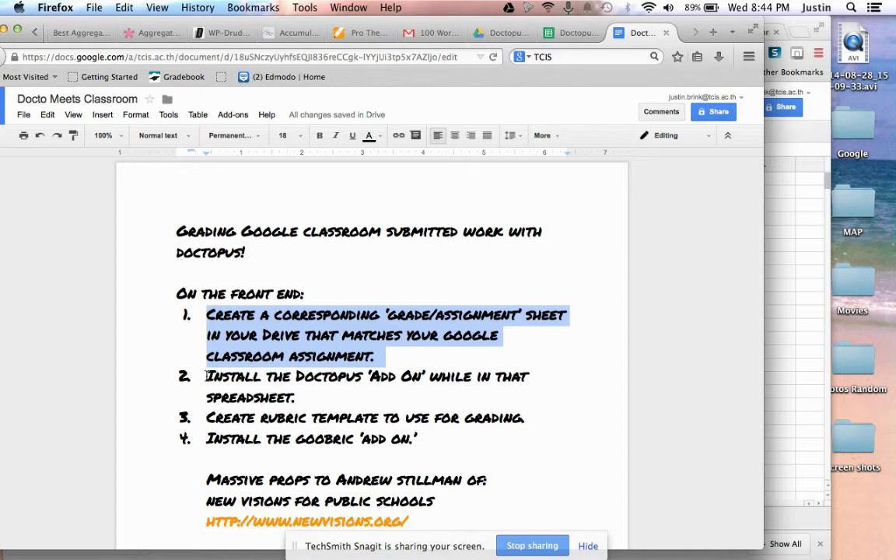
drag(209, 377, 209, 376)
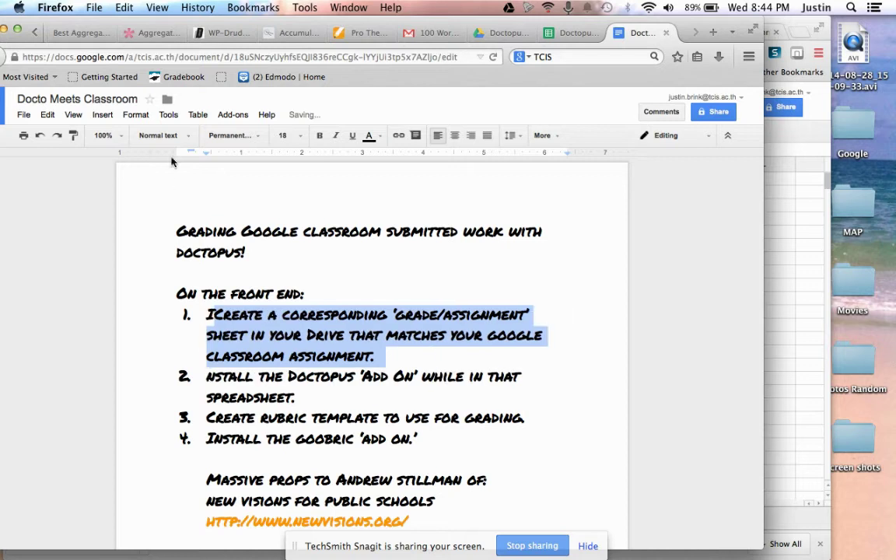
click(40, 136)
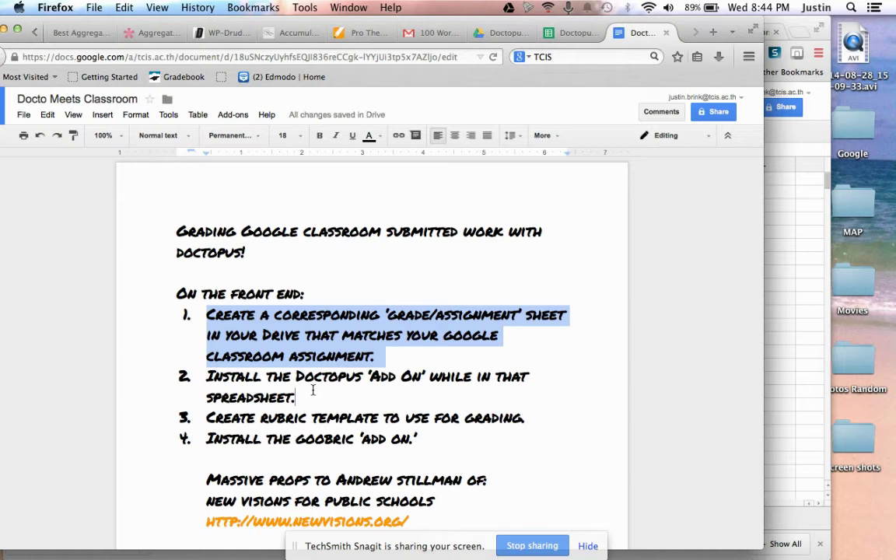
drag(316, 389, 793, 273)
click(787, 273)
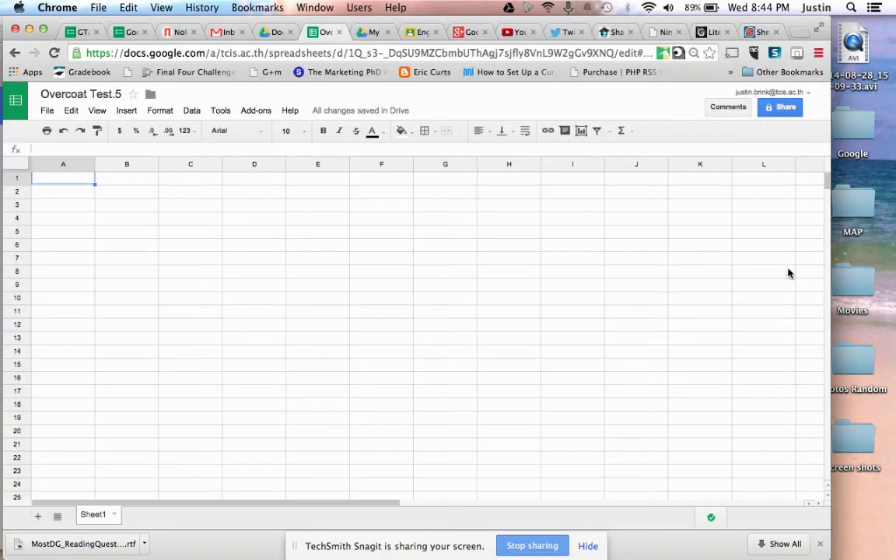
- Launch the Doctopus - Dev add-on in the Overcoat Test.5 spreadsheet
click(262, 113)
mouse_move(291, 165)
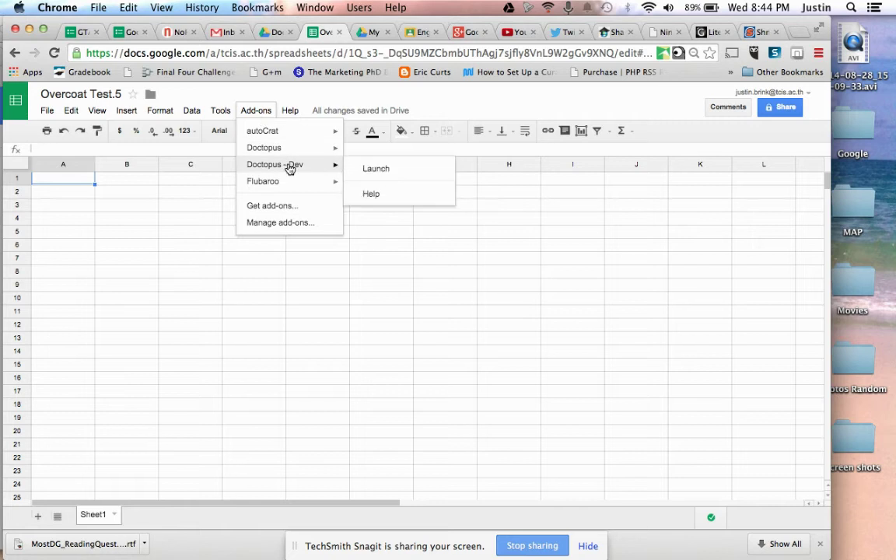
click(382, 167)
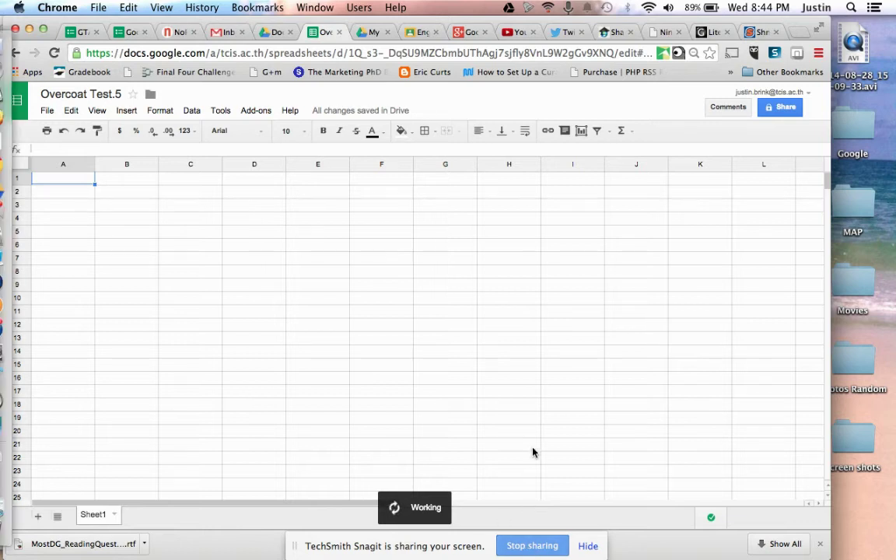
- Undo the accidental text move in the Firefox document, and return to the Overcoat Test.5 spreadsheet in Chrome
key(F3)
click(360, 405)
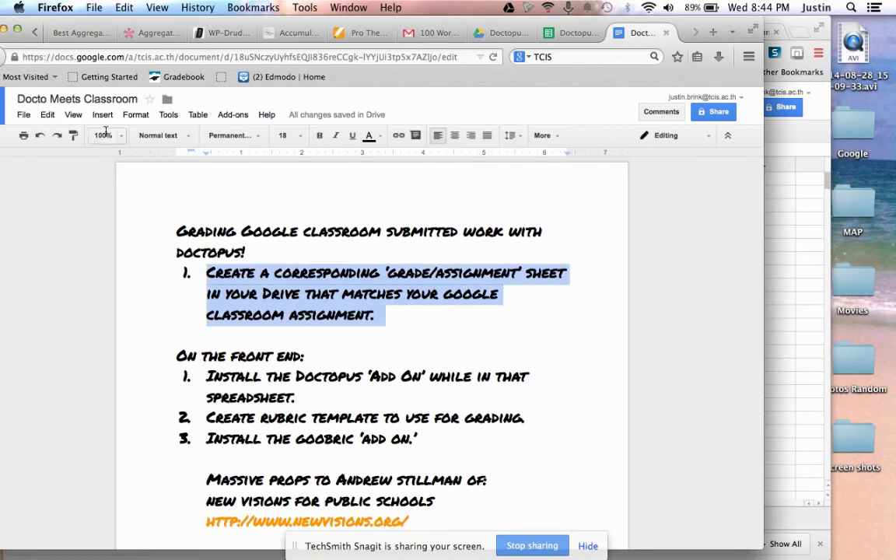
click(41, 136)
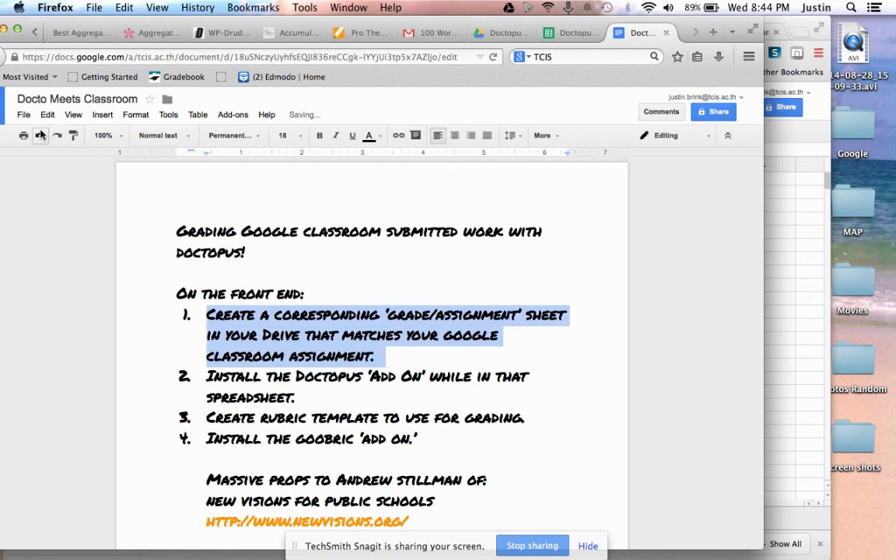
key(F3)
click(562, 230)
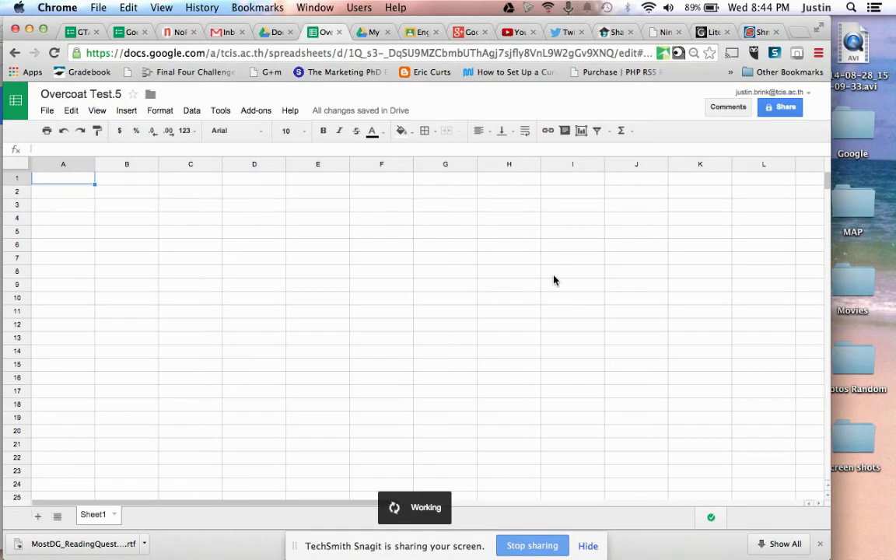
- Check the assignment in Classroom, and set the Doctopus roster choice to Ingest Google CR assignment in the spreadsheet
click(417, 32)
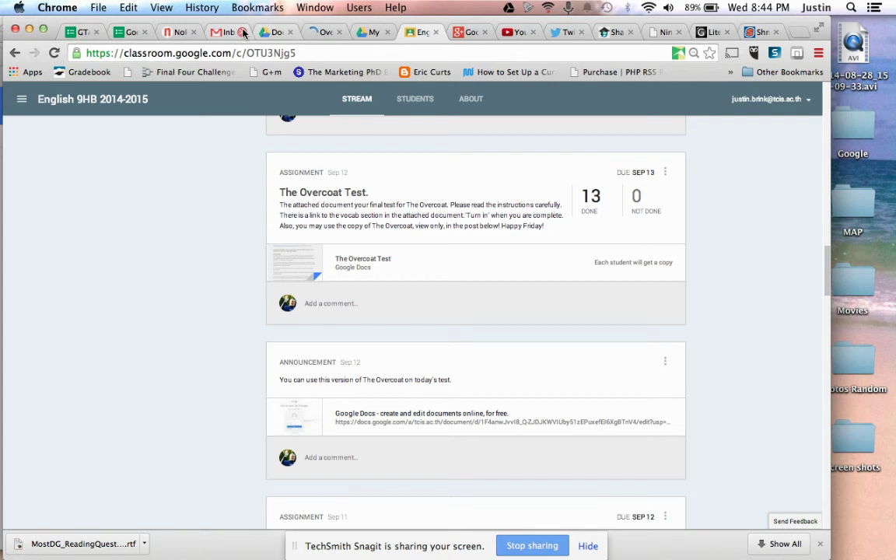
click(318, 32)
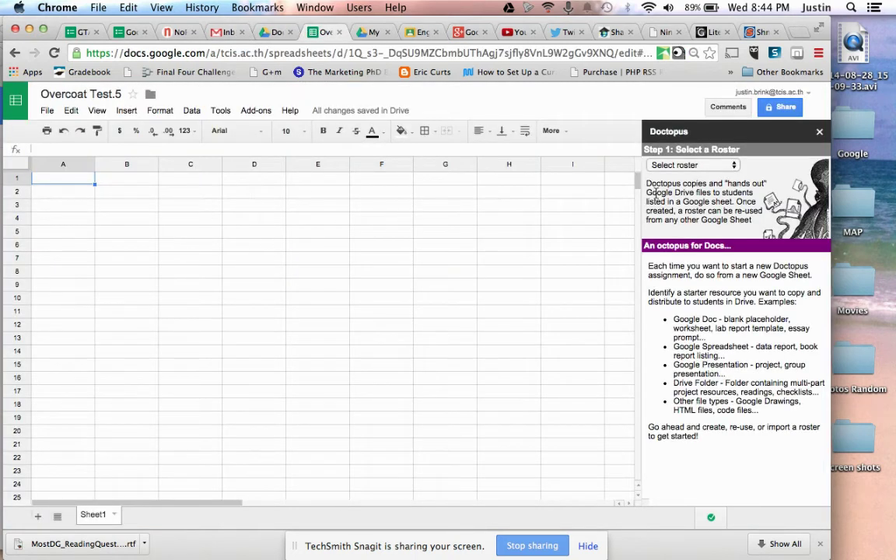
click(734, 167)
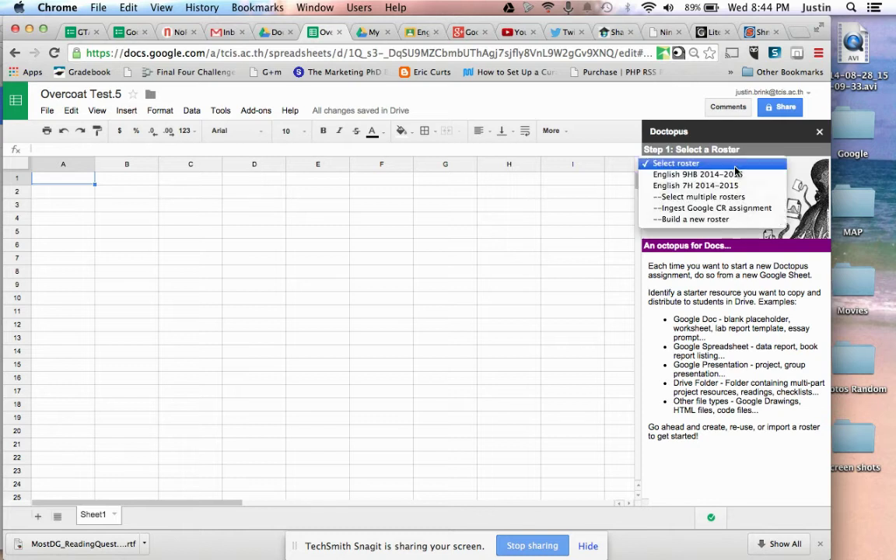
click(700, 208)
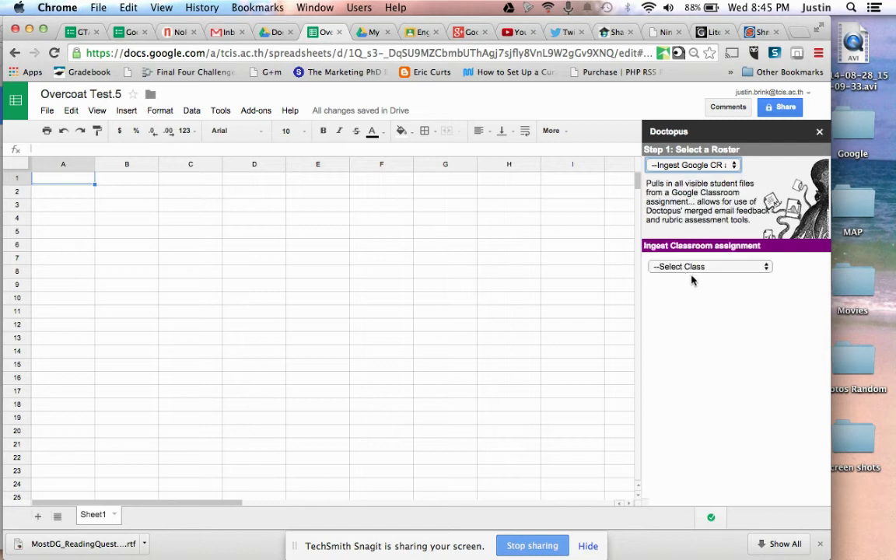
- Choose the class English 9HB 2014-2015 and the assignment The Overcoat Test. as the Classroom work to ingest
click(767, 267)
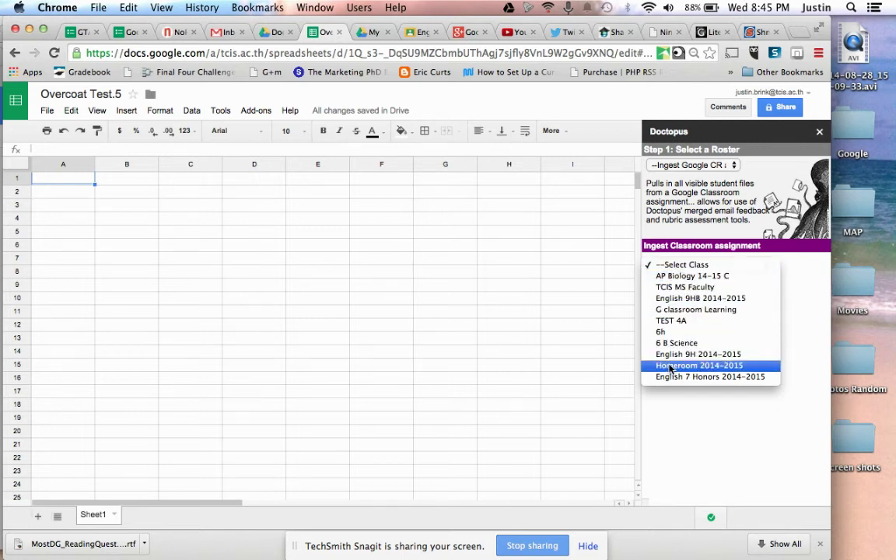
click(678, 298)
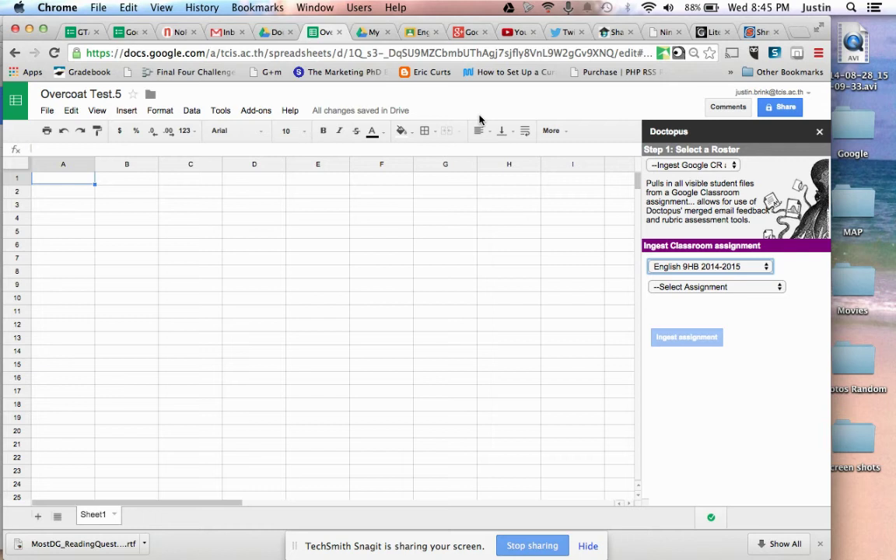
click(780, 289)
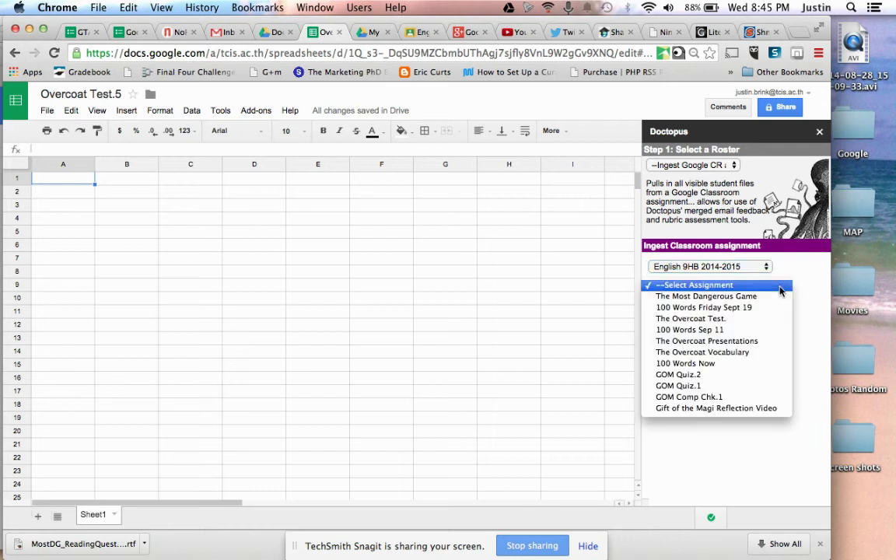
click(698, 320)
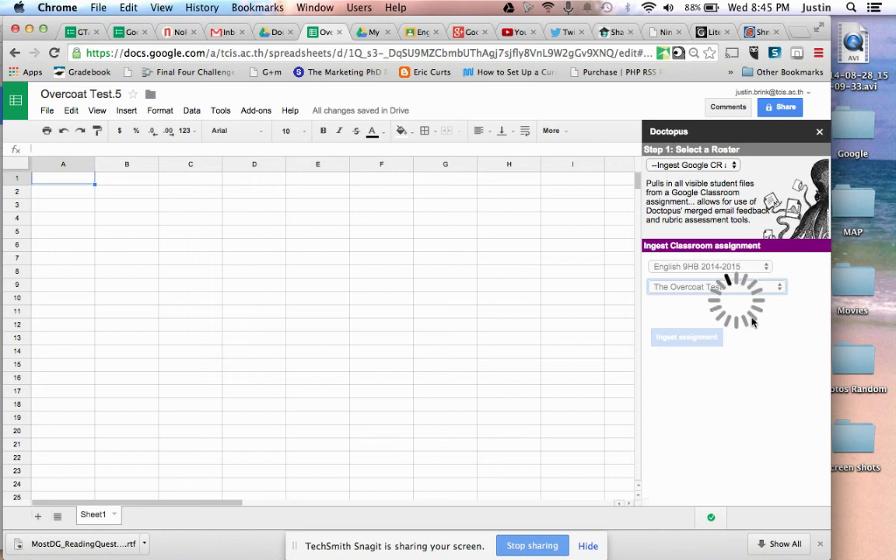
- Compare with the assignment's done count in Classroom, and ingest The Overcoat Test. submissions into the spreadsheet
click(420, 33)
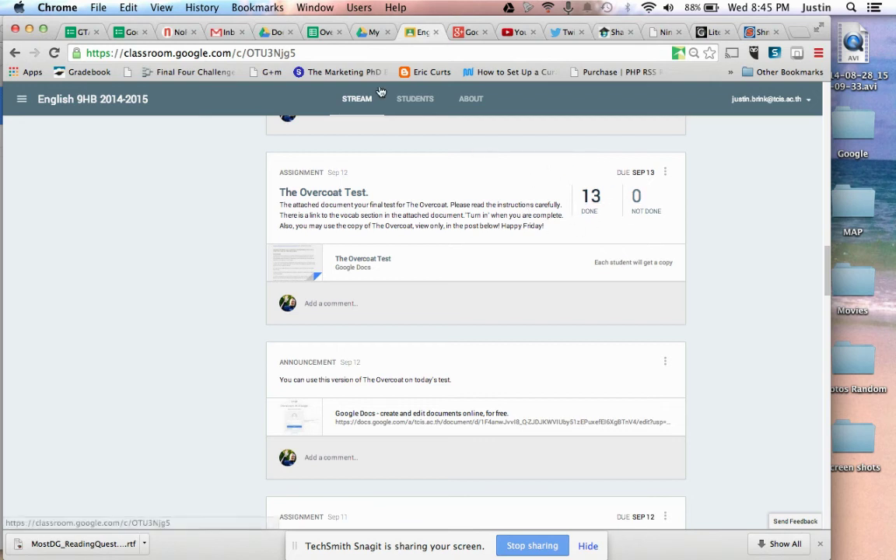
click(324, 34)
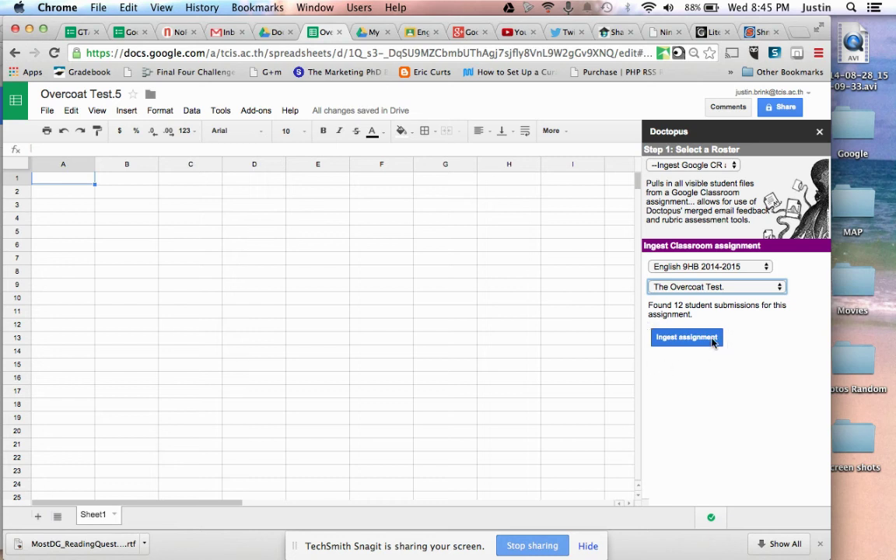
click(671, 340)
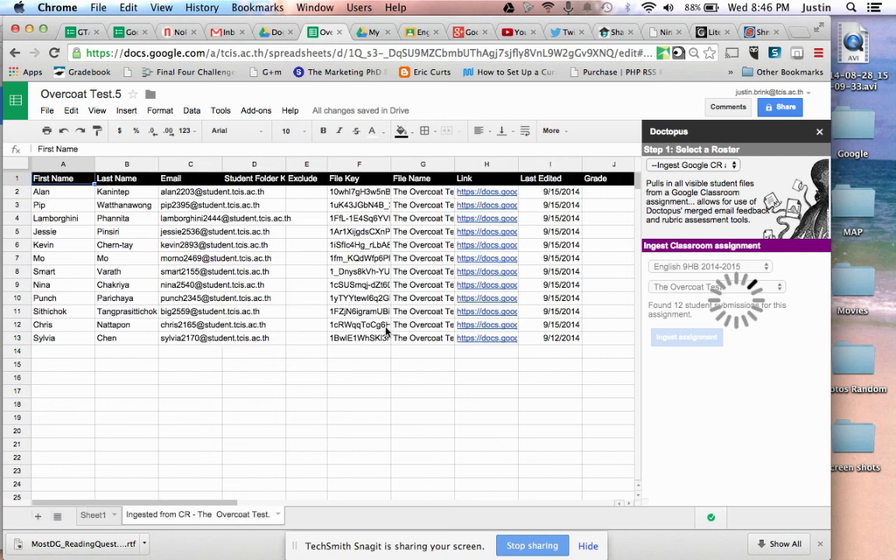
- Bring the Firefox instructions document forward and move its window aside to uncover the spreadsheet and Doctopus tools
key(ctrl+Up)
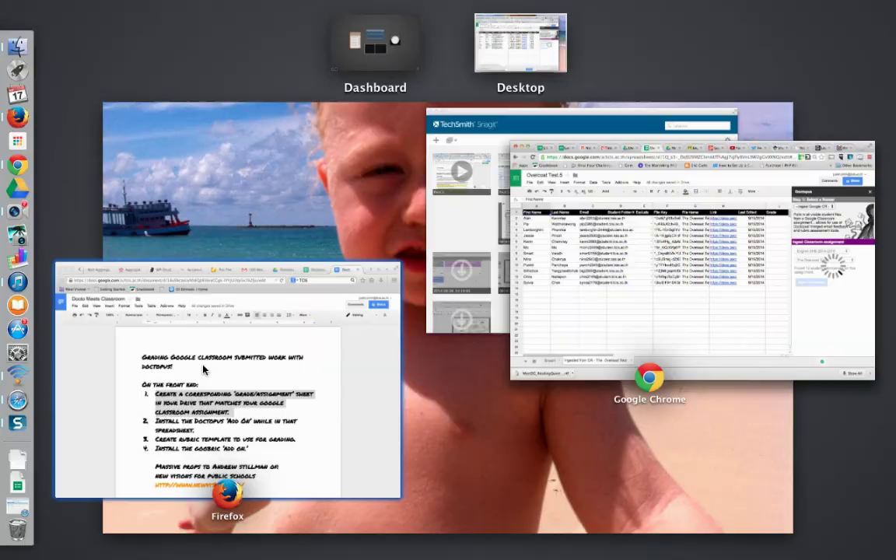
click(182, 328)
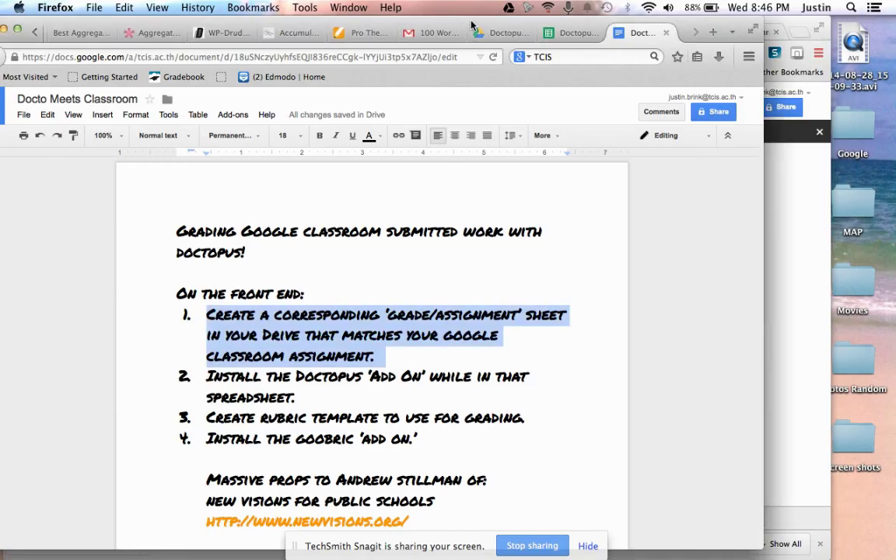
drag(423, 17, 0, 57)
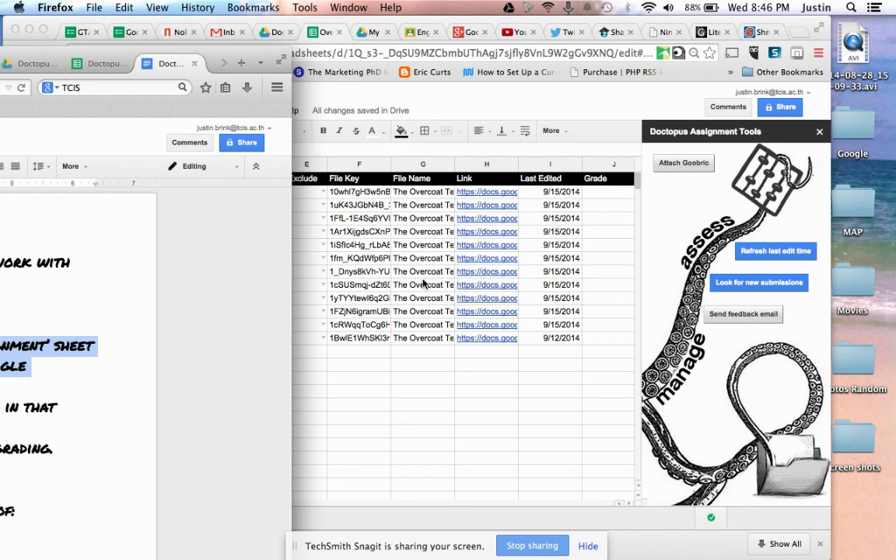